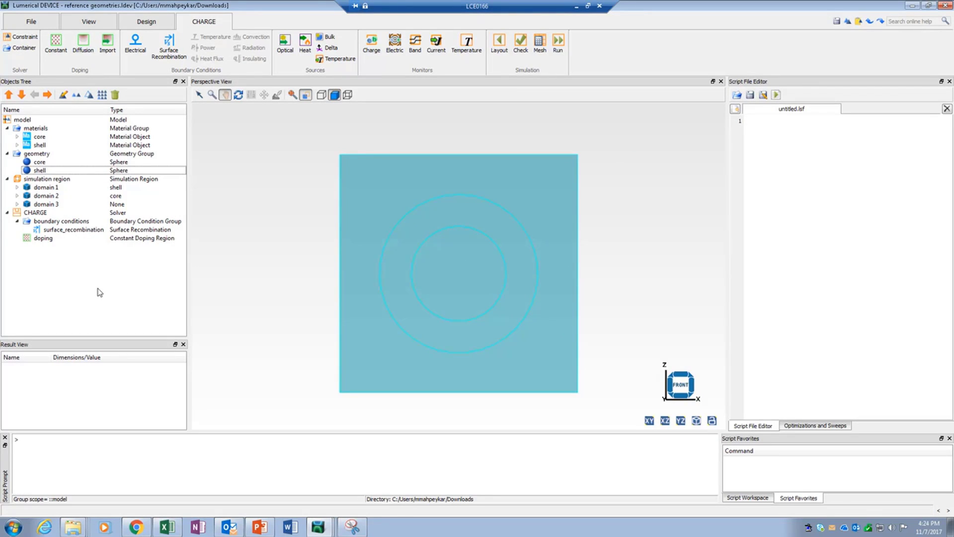
pyautogui.click(92, 231)
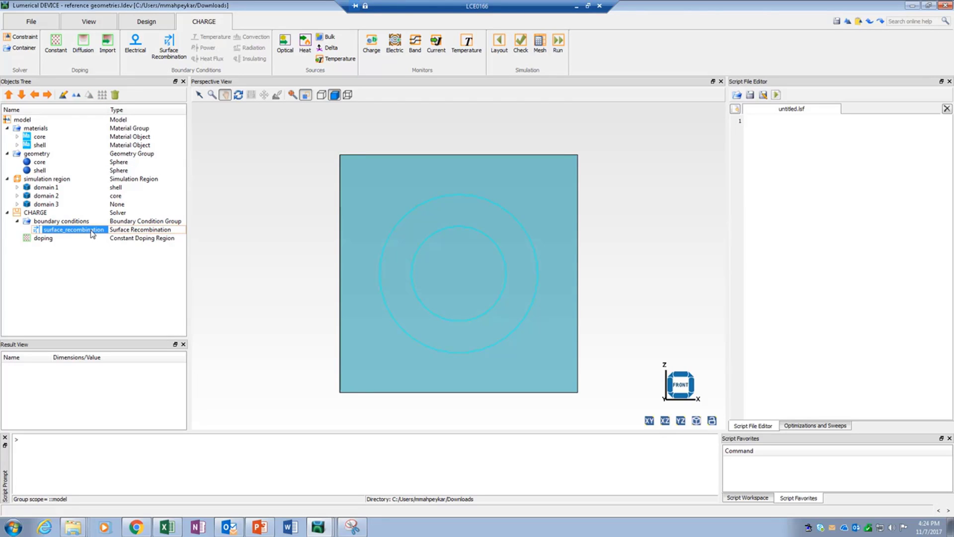
pyautogui.rightClick(92, 232)
pyautogui.click(104, 240)
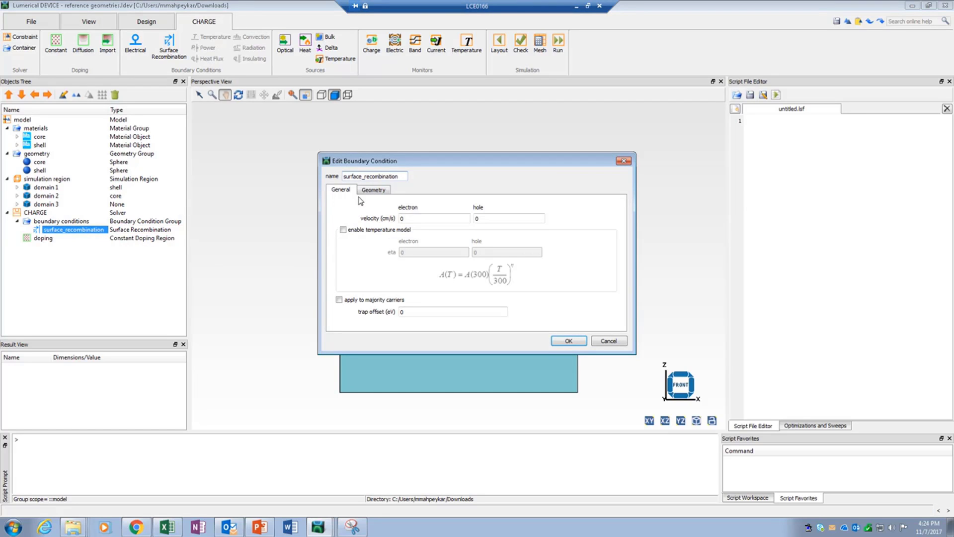
pyautogui.click(363, 193)
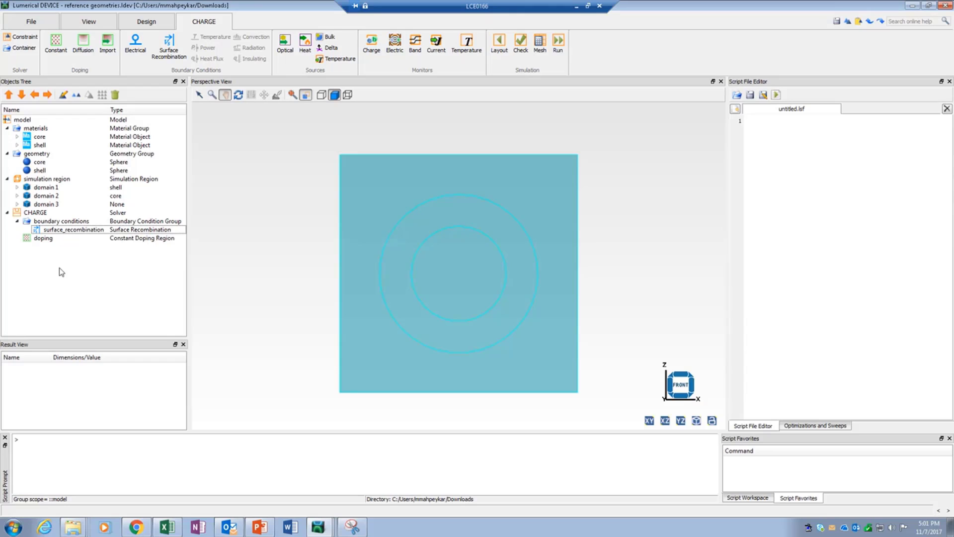
# Highlight domains 1, 2 and 3 to inspect the shell, core and outer region.
pyautogui.click(44, 189)
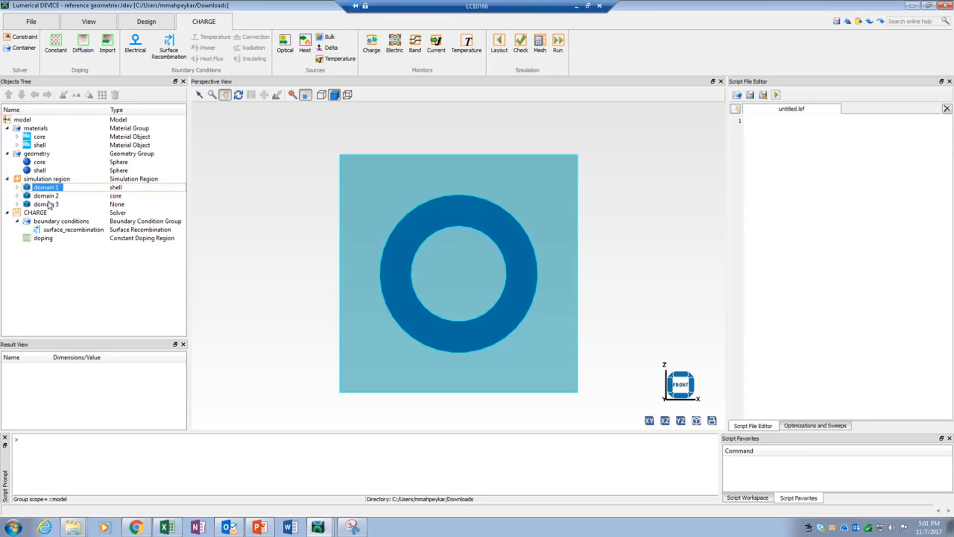
pyautogui.click(48, 197)
pyautogui.click(47, 205)
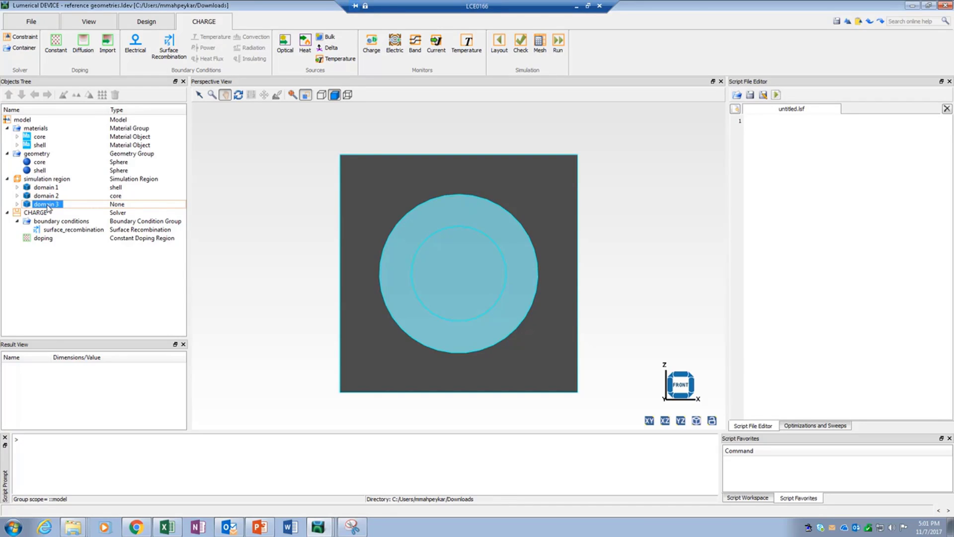
# Set surface_recombination to surface type domain:exterior with domain 1 = 3, then check its surface.
pyautogui.rightClick(69, 231)
pyautogui.click(99, 237)
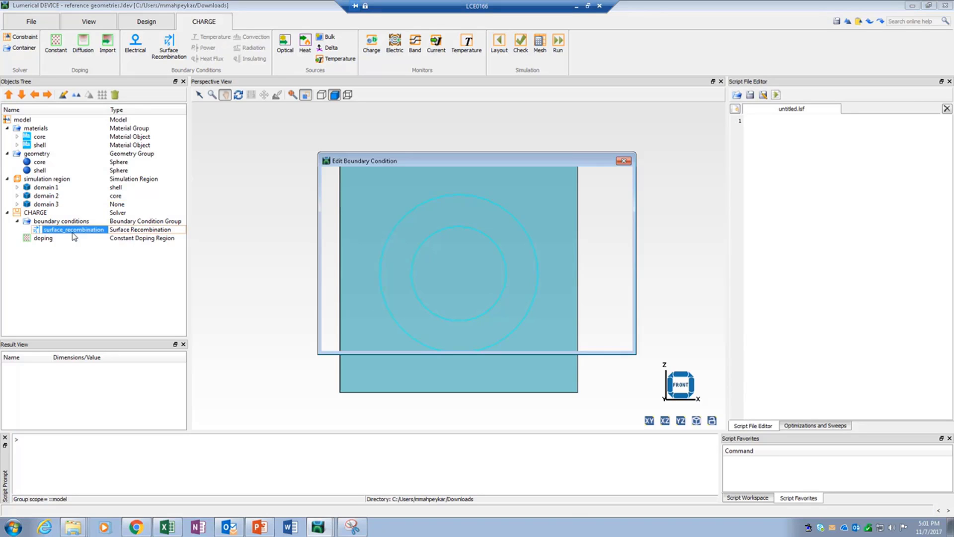
pyautogui.click(361, 191)
pyautogui.click(408, 219)
pyautogui.doubleClick(393, 222)
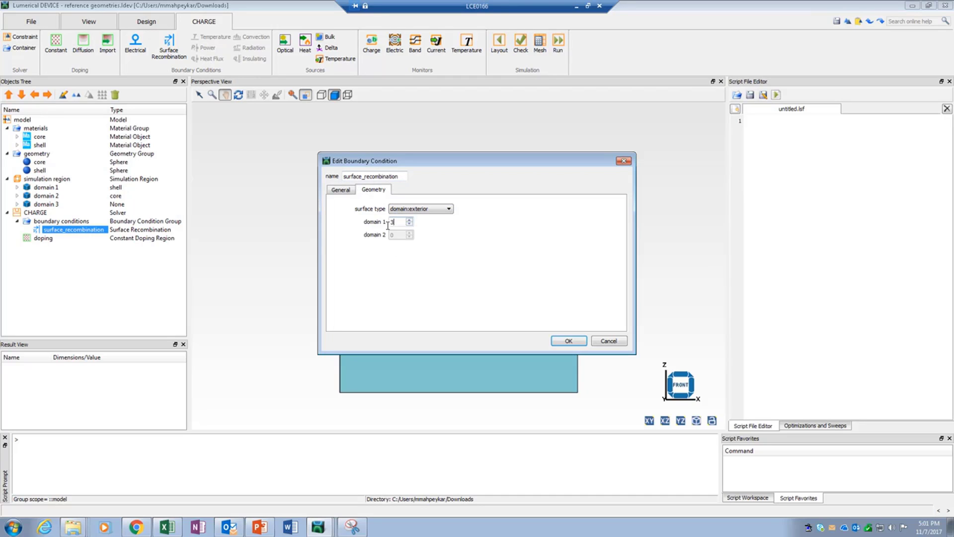
pyautogui.click(569, 342)
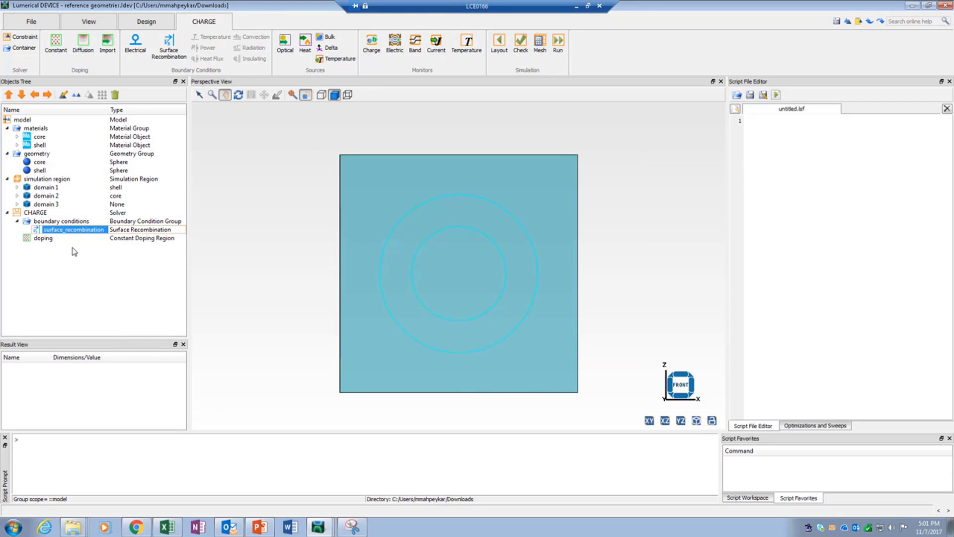
pyautogui.click(81, 251)
pyautogui.click(86, 230)
pyautogui.click(97, 270)
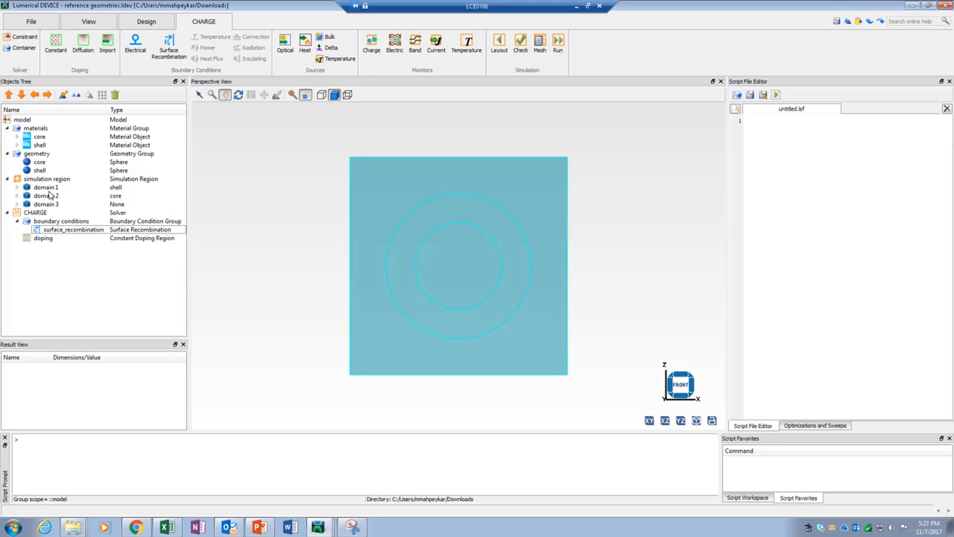
# Highlight domains 1 and 2 alternately to compare the shell and core.
pyautogui.click(50, 189)
pyautogui.click(52, 196)
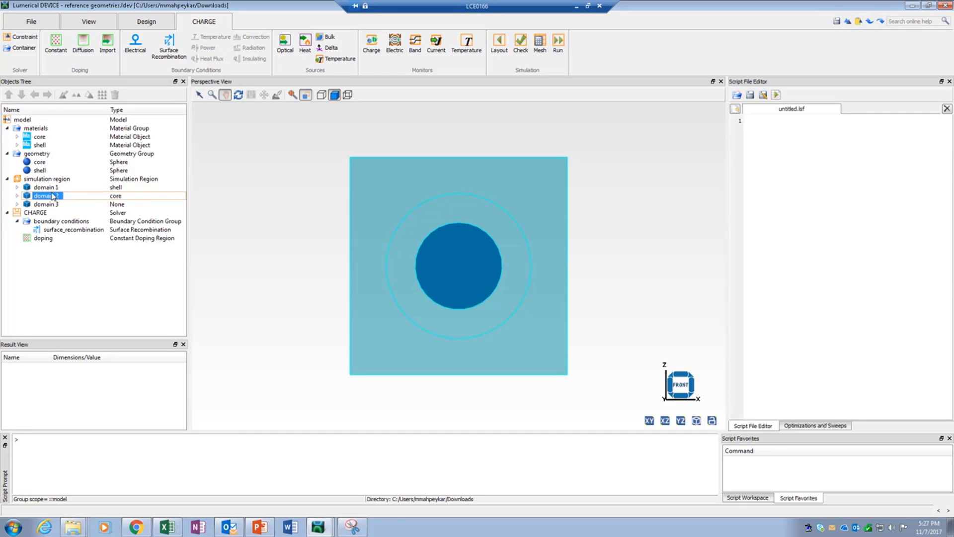
pyautogui.click(53, 188)
pyautogui.click(54, 197)
pyautogui.click(52, 189)
pyautogui.click(54, 197)
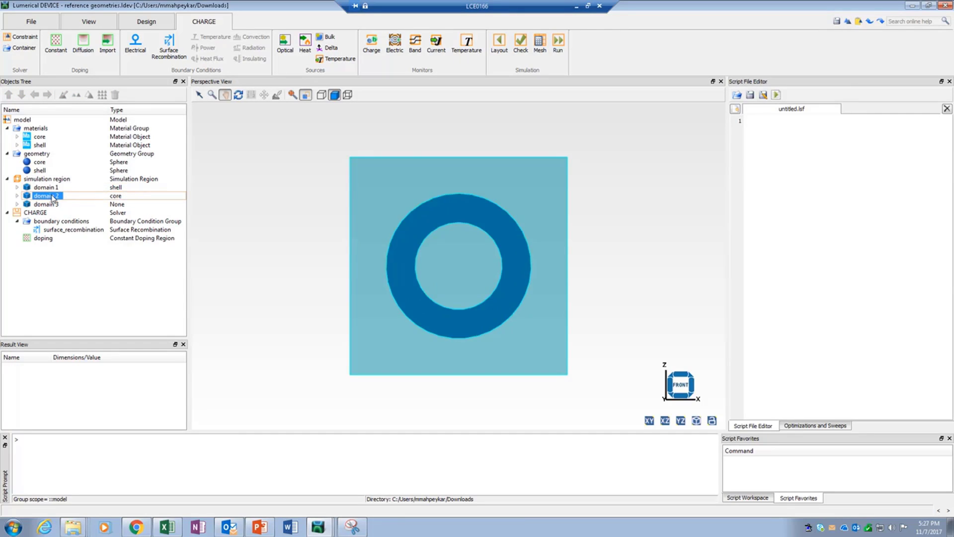
# Set surface_recombination to surface type domain:domain with domain 1 = 2 and domain 2 = 1.
pyautogui.click(65, 233)
pyautogui.rightClick(64, 231)
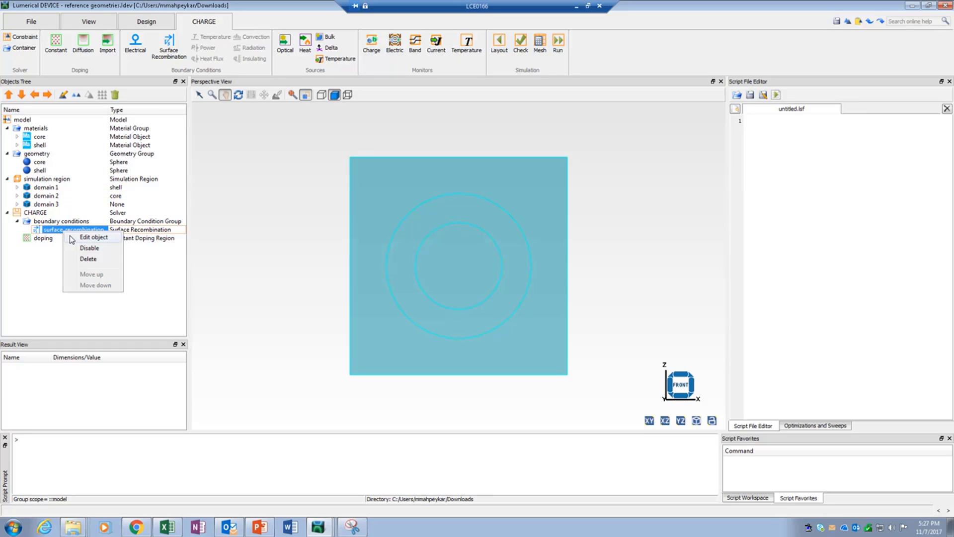
pyautogui.click(74, 237)
pyautogui.click(373, 189)
pyautogui.click(400, 209)
pyautogui.click(402, 224)
pyautogui.click(401, 234)
pyautogui.doubleClick(394, 235)
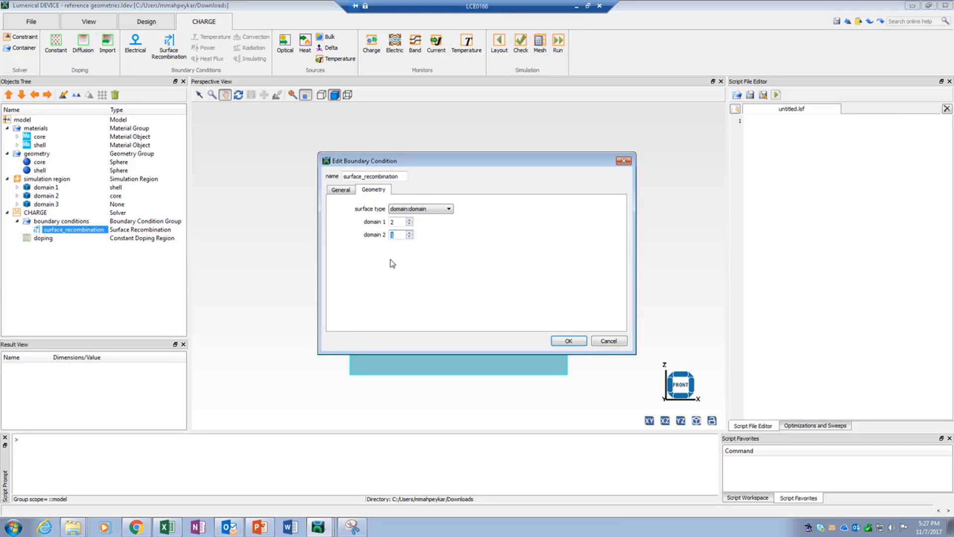
pyautogui.click(562, 343)
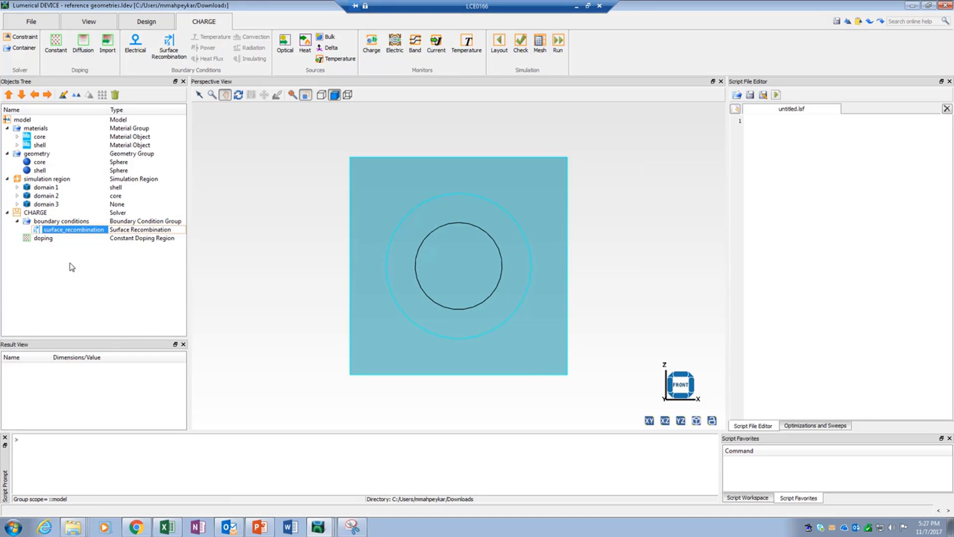
pyautogui.click(78, 281)
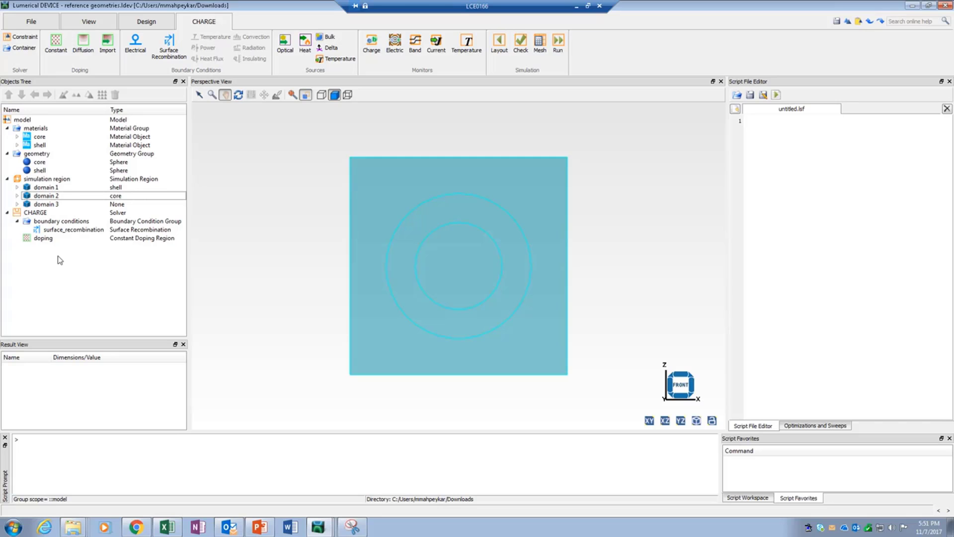
# With the core (domain 2) highlighted, switch surface_recombination's surface type to 'domain'.
pyautogui.click(46, 196)
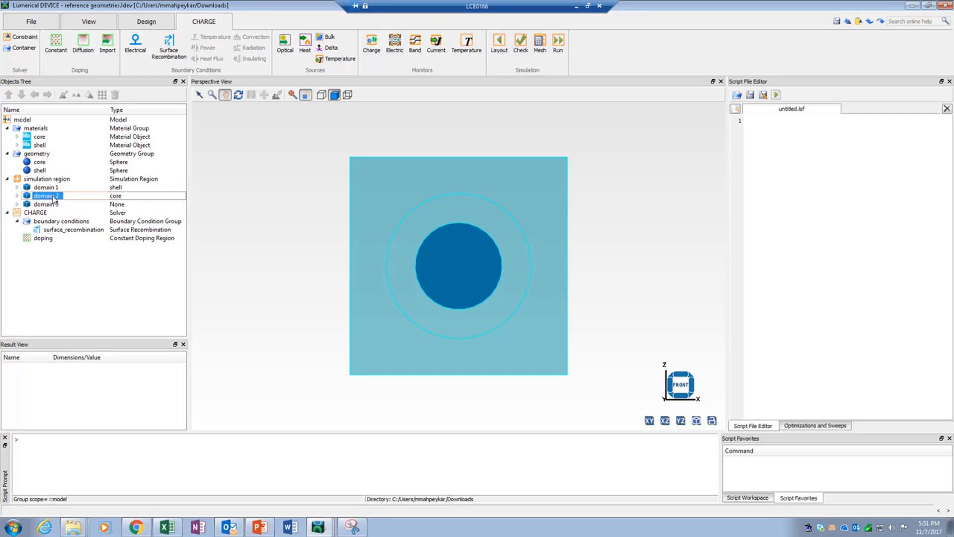
pyautogui.rightClick(64, 231)
pyautogui.click(74, 238)
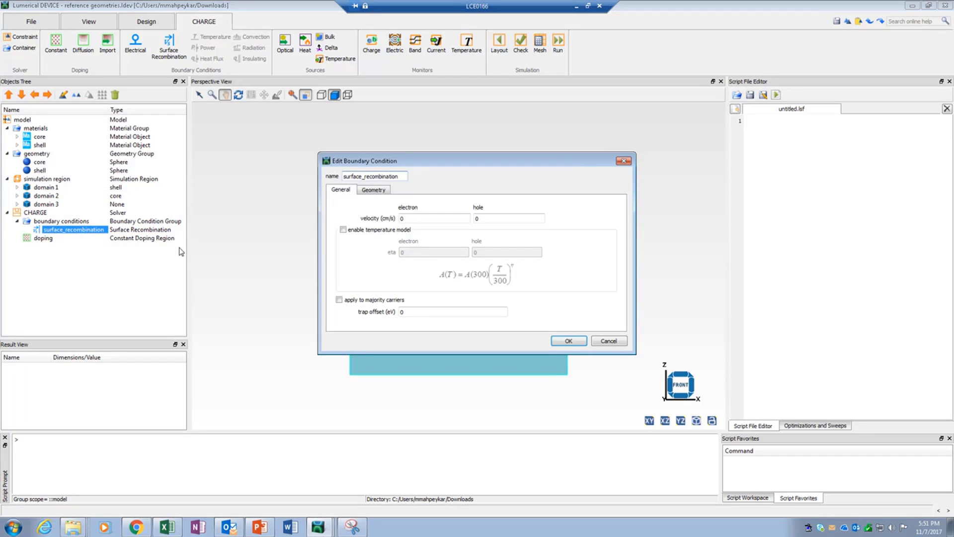
pyautogui.click(376, 191)
pyautogui.click(400, 209)
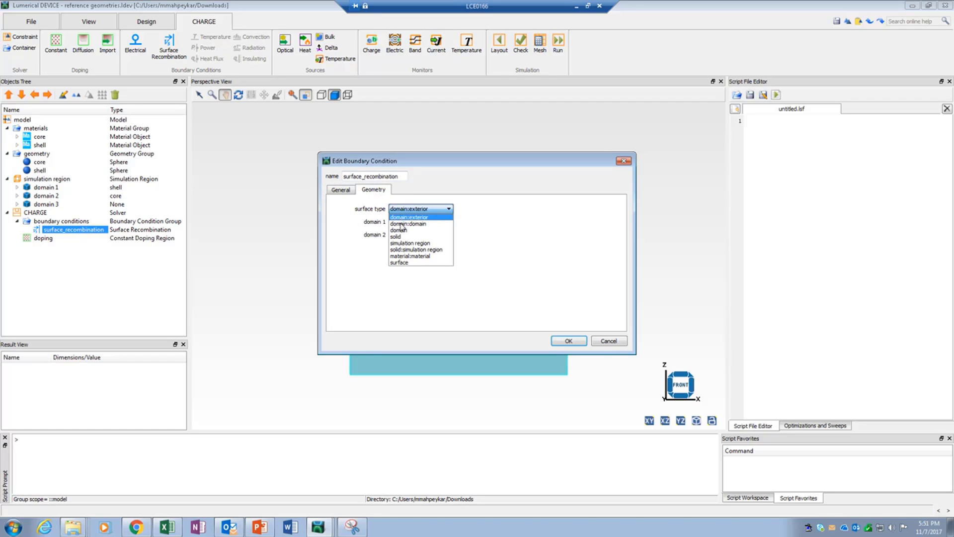
pyautogui.click(401, 231)
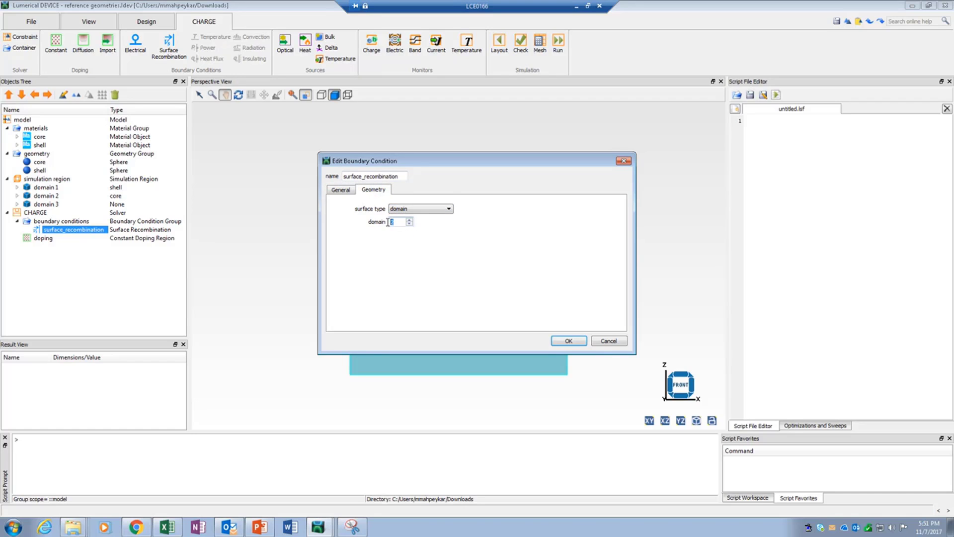
pyautogui.click(568, 341)
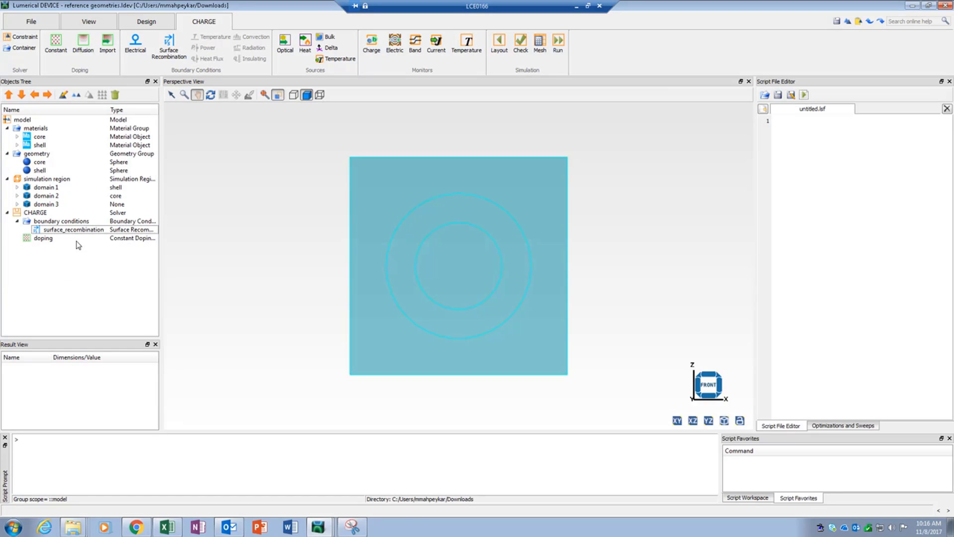
# Set surface_recombination's surface type to solid on the core, outer surface only.
pyautogui.rightClick(77, 232)
pyautogui.click(89, 237)
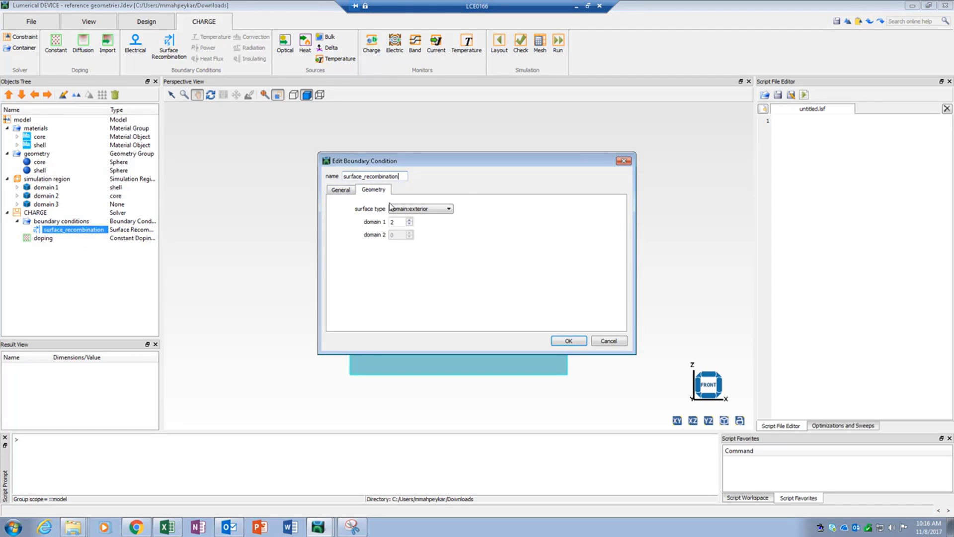
pyautogui.click(401, 212)
pyautogui.click(398, 237)
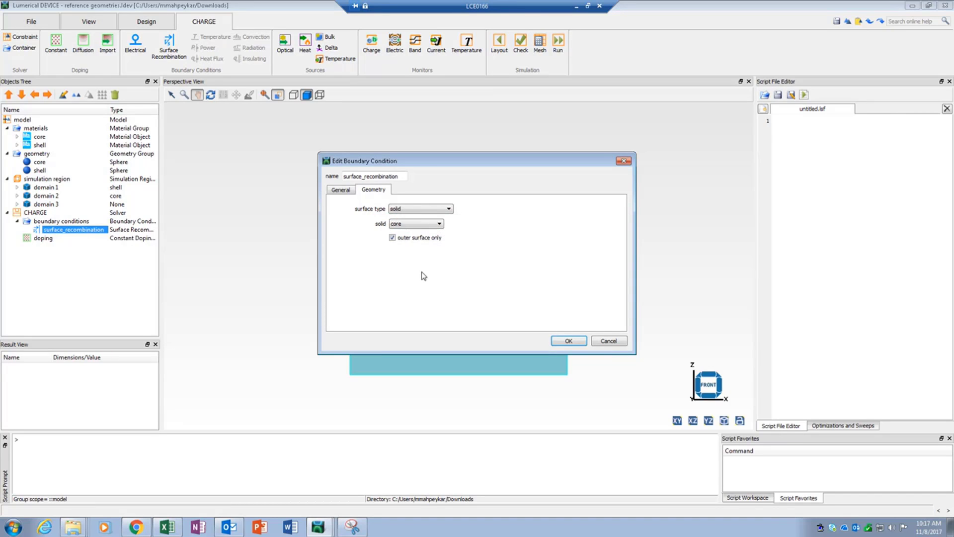
pyautogui.click(553, 341)
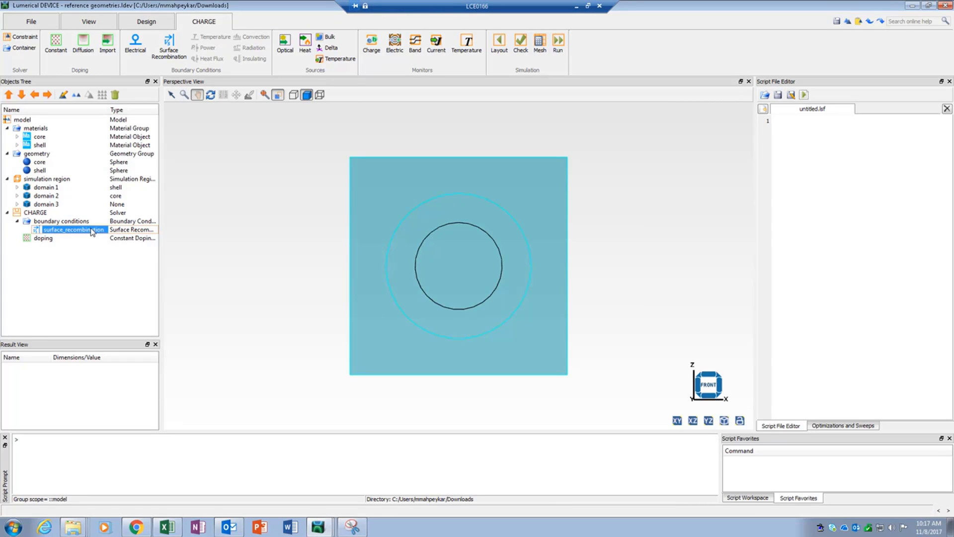
pyautogui.click(97, 261)
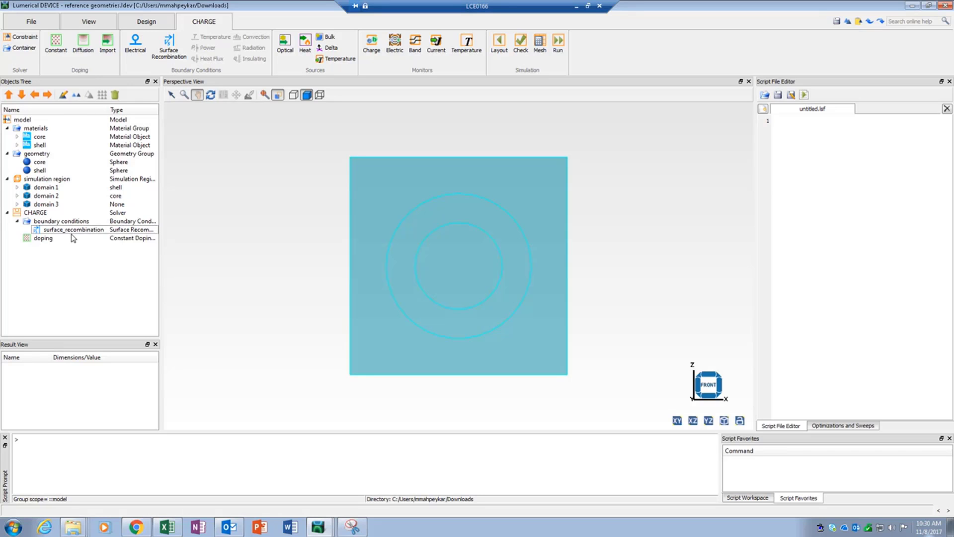
# Set surface_recombination to surface type simulation region with x min and x max, then view it.
pyautogui.rightClick(74, 233)
pyautogui.click(99, 238)
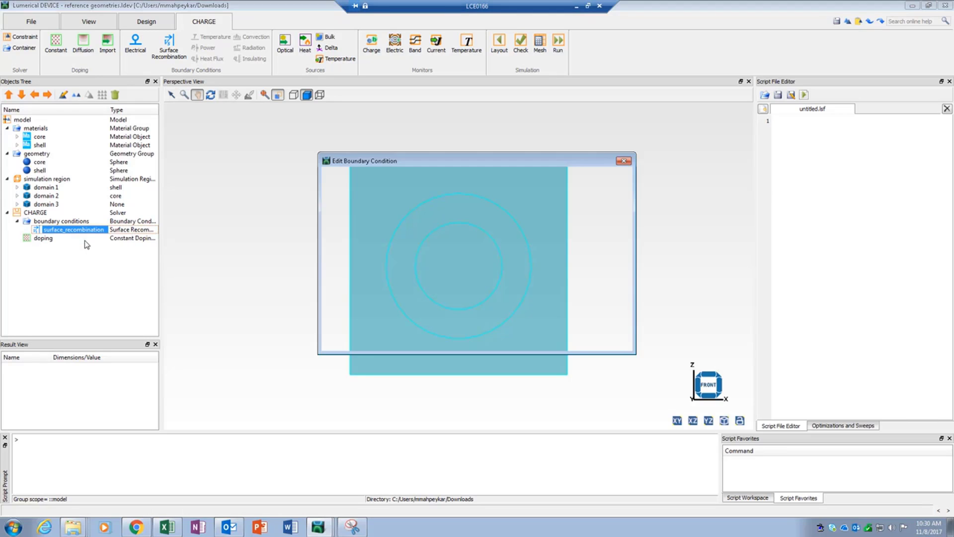
pyautogui.click(375, 194)
pyautogui.click(398, 210)
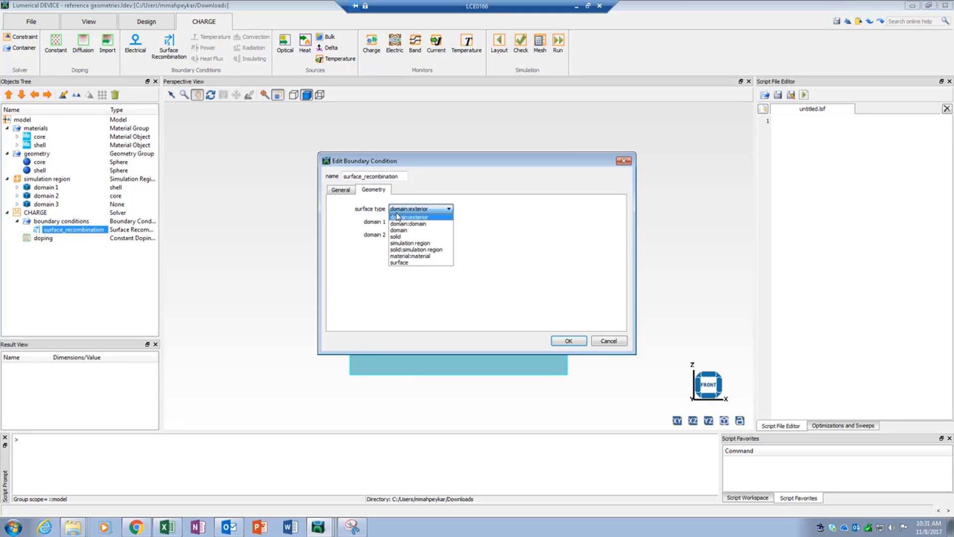
pyautogui.click(405, 243)
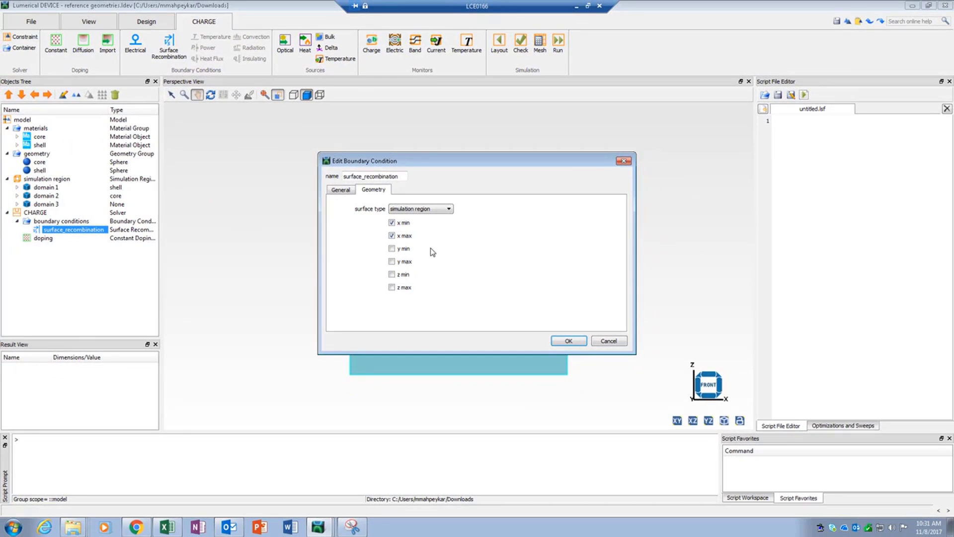
pyautogui.click(568, 340)
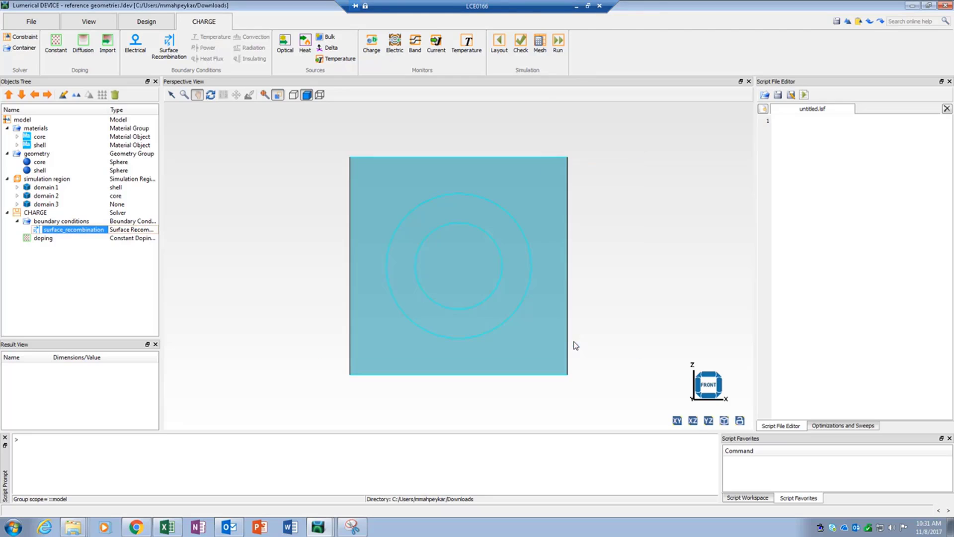
pyautogui.click(94, 249)
pyautogui.click(93, 232)
pyautogui.click(94, 256)
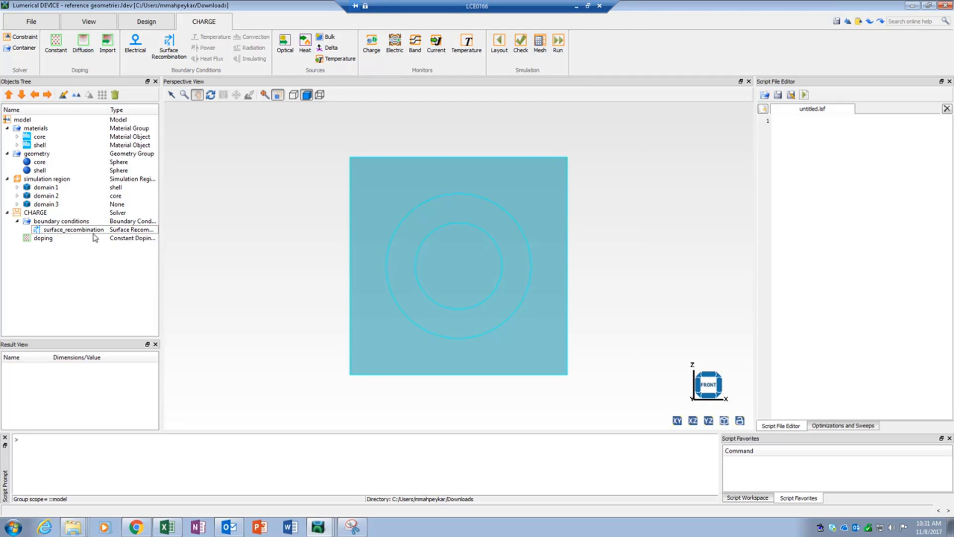
pyautogui.click(94, 231)
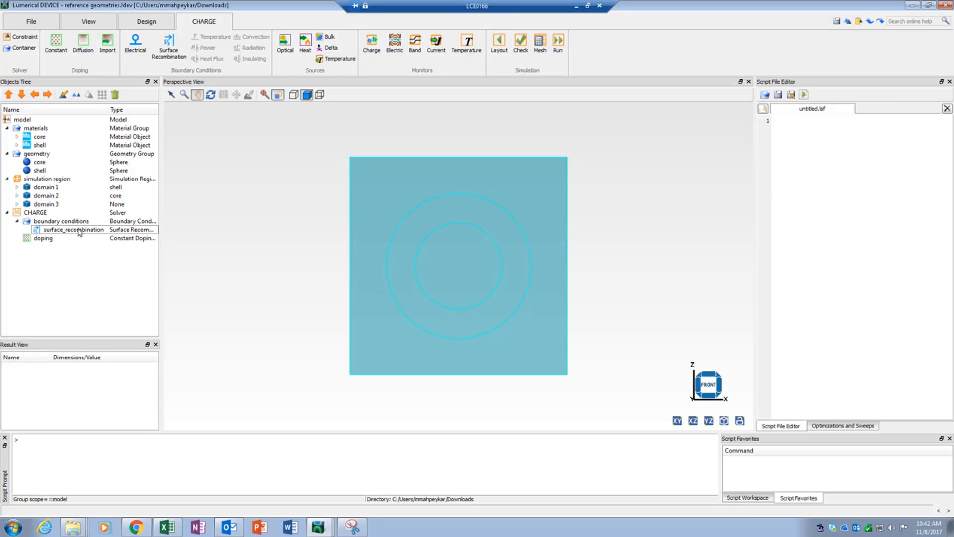
# Bring up surface_recombination's Geometry settings again for further editing.
pyautogui.rightClick(79, 230)
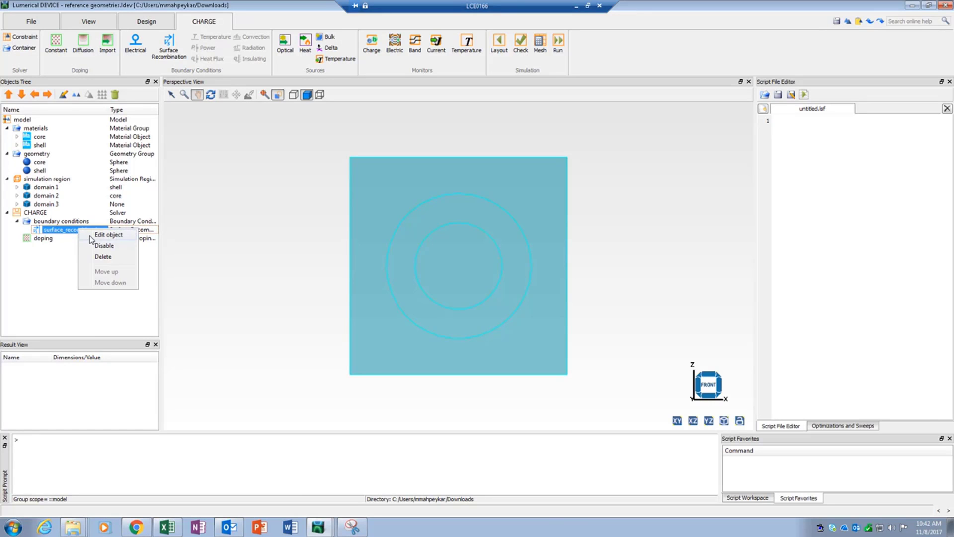
pyautogui.click(91, 236)
pyautogui.click(382, 193)
# Change the surface type to solid:simulation region on the core, keeping x min and x max.
pyautogui.click(396, 210)
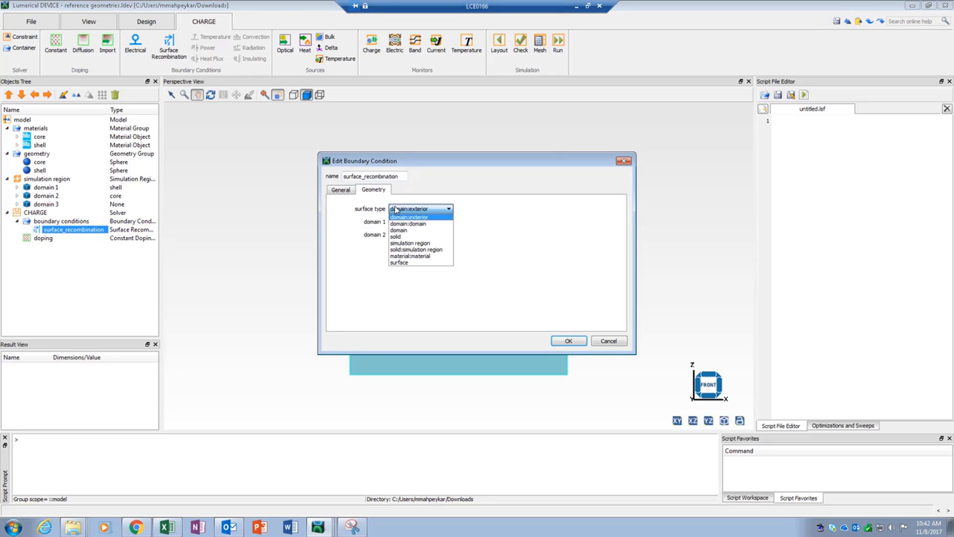
pyautogui.click(404, 249)
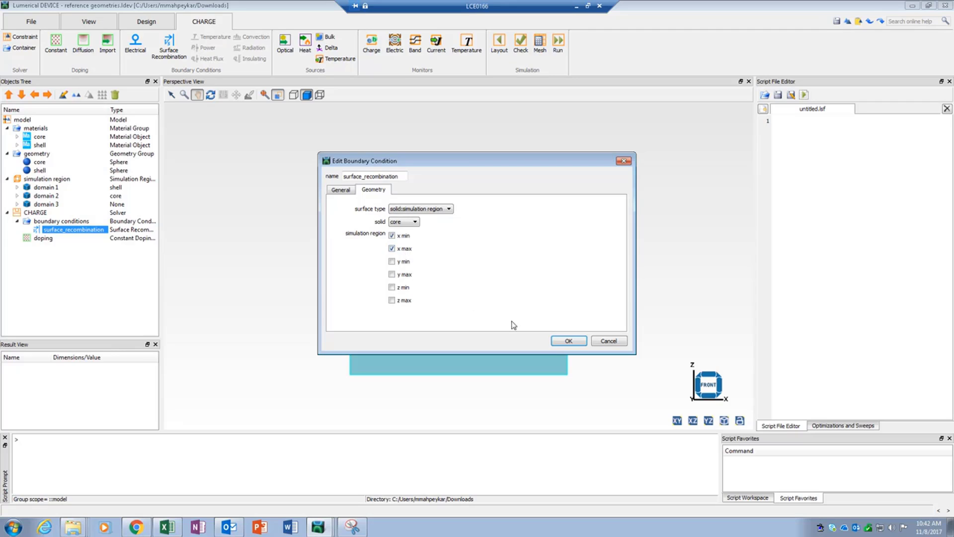
pyautogui.click(558, 340)
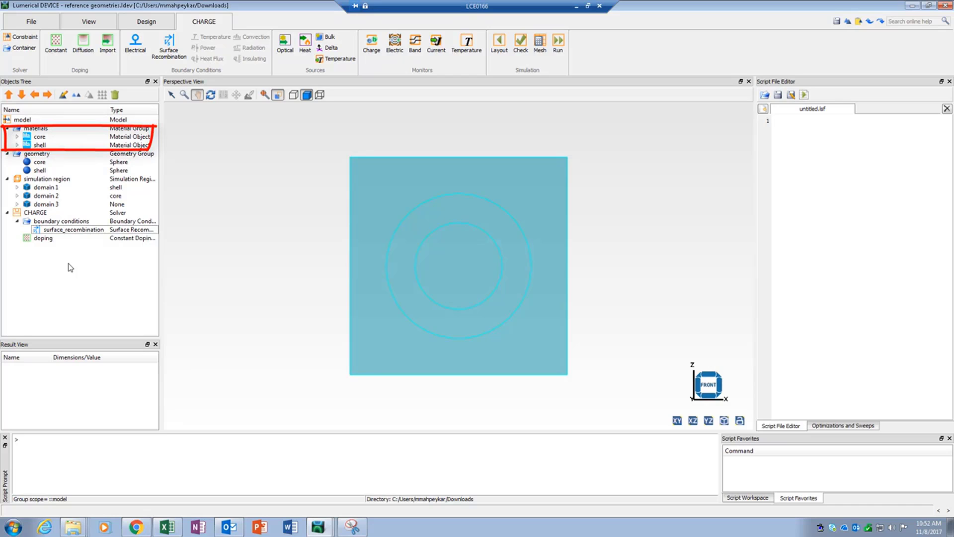
# Set surface_recombination to material:material with material 1 core and material 2 shell, then view it.
pyautogui.rightClick(71, 230)
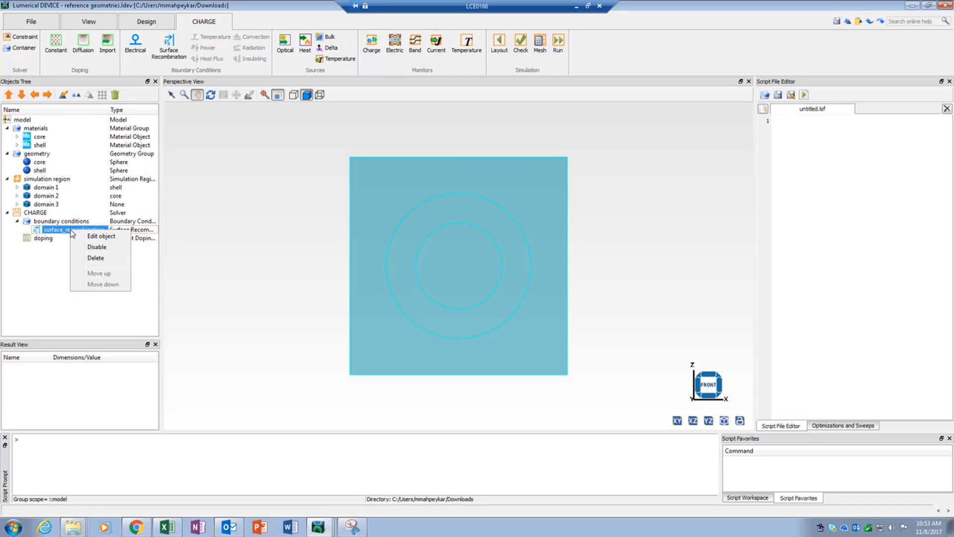
pyautogui.click(82, 237)
pyautogui.click(372, 190)
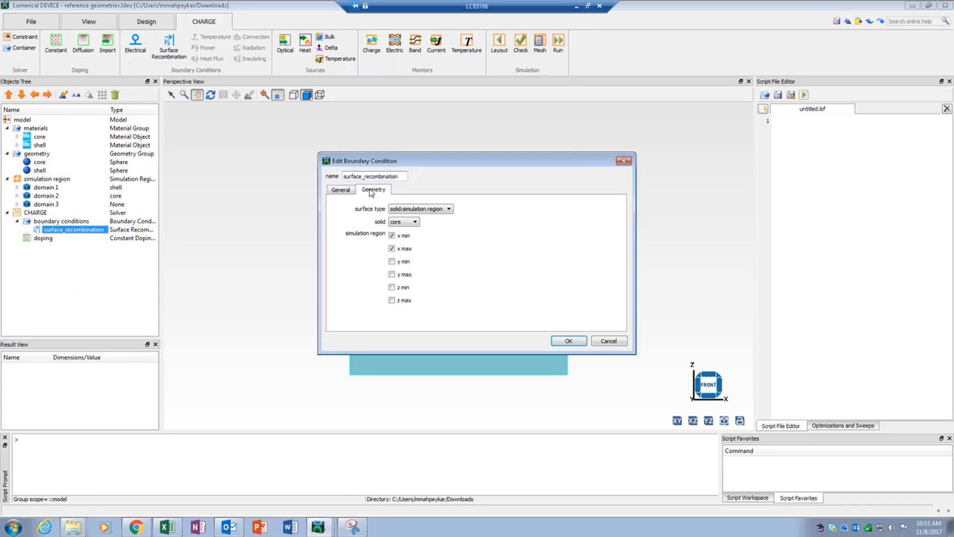
pyautogui.click(394, 209)
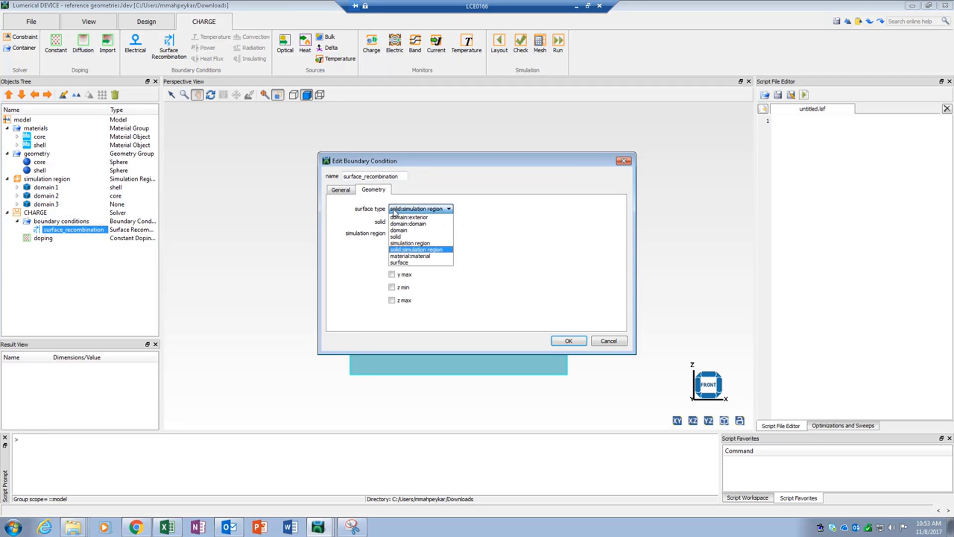
pyautogui.click(408, 256)
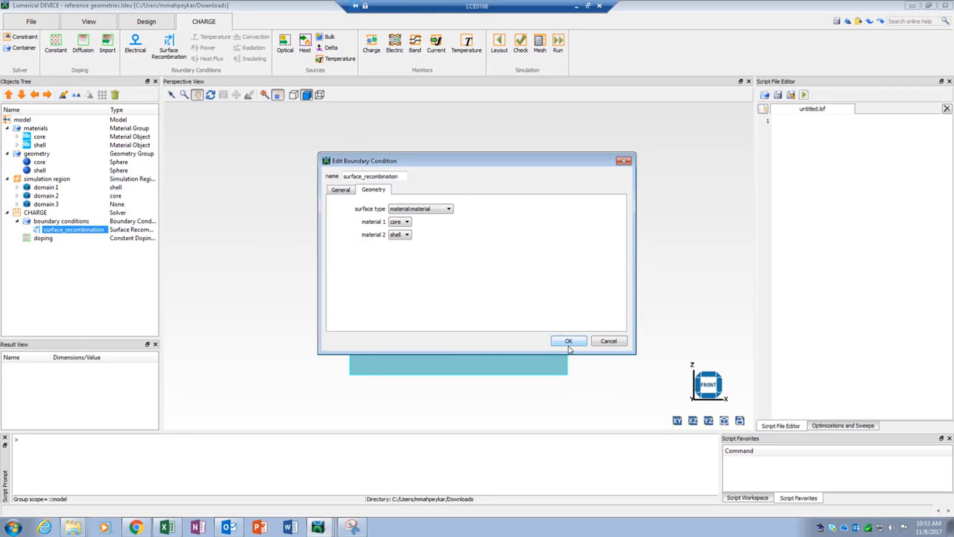
pyautogui.click(569, 341)
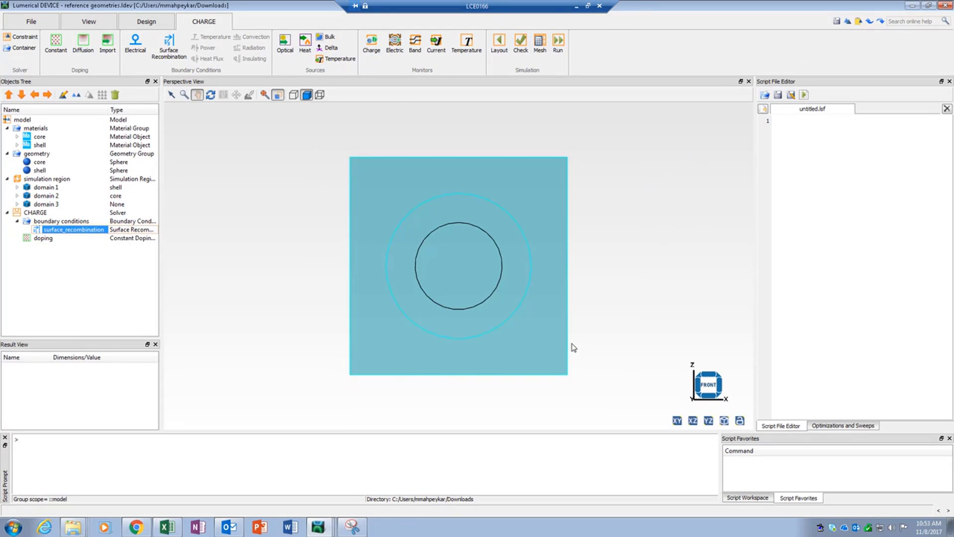
pyautogui.click(73, 252)
pyautogui.click(85, 232)
pyautogui.click(88, 249)
pyautogui.click(93, 231)
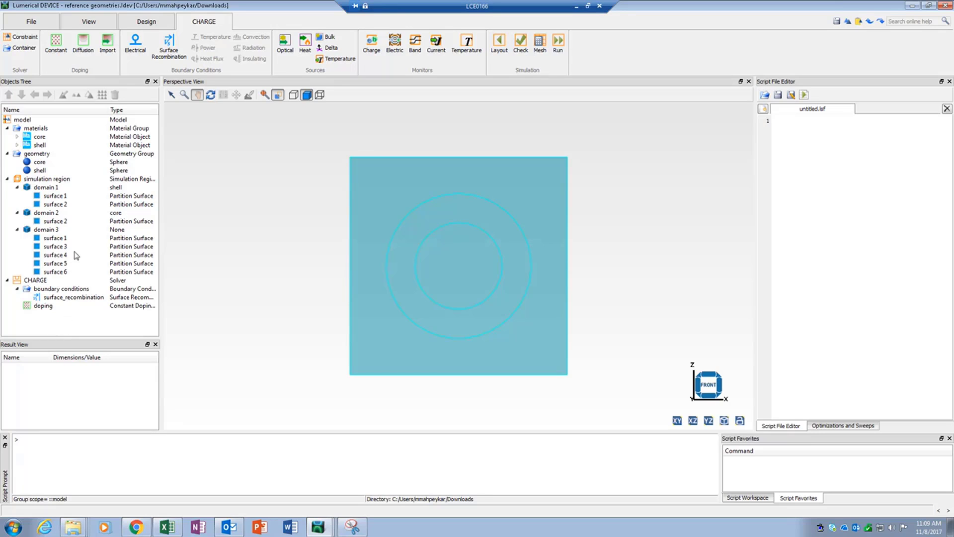
# After inspecting surfaces 1 and 2, set surface_recombination's surface type to surface with surfaces 2.
pyautogui.click(62, 197)
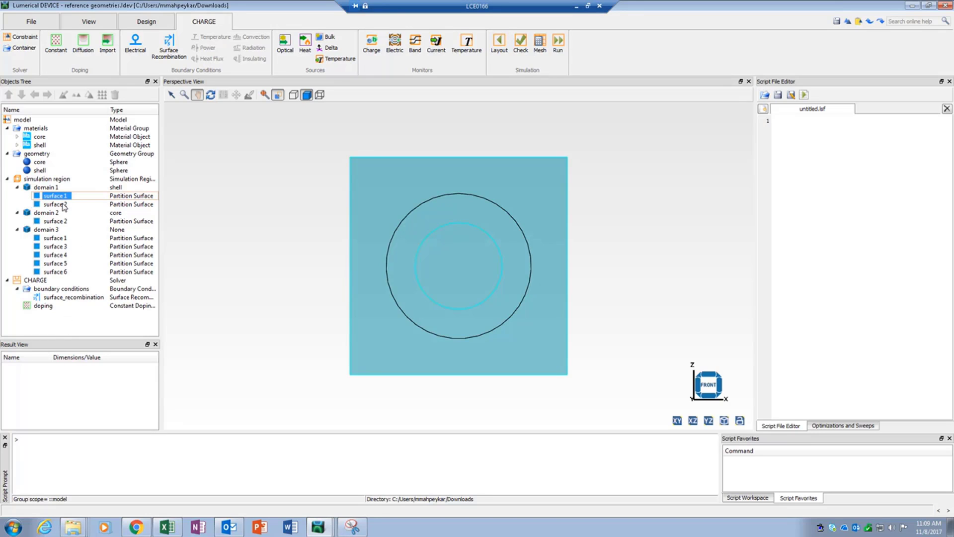
pyautogui.click(63, 205)
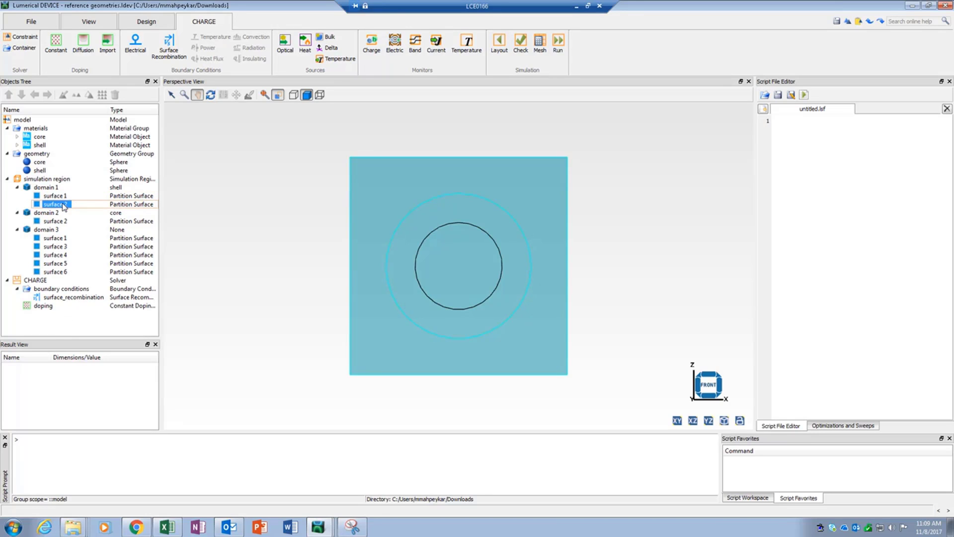
pyautogui.rightClick(79, 298)
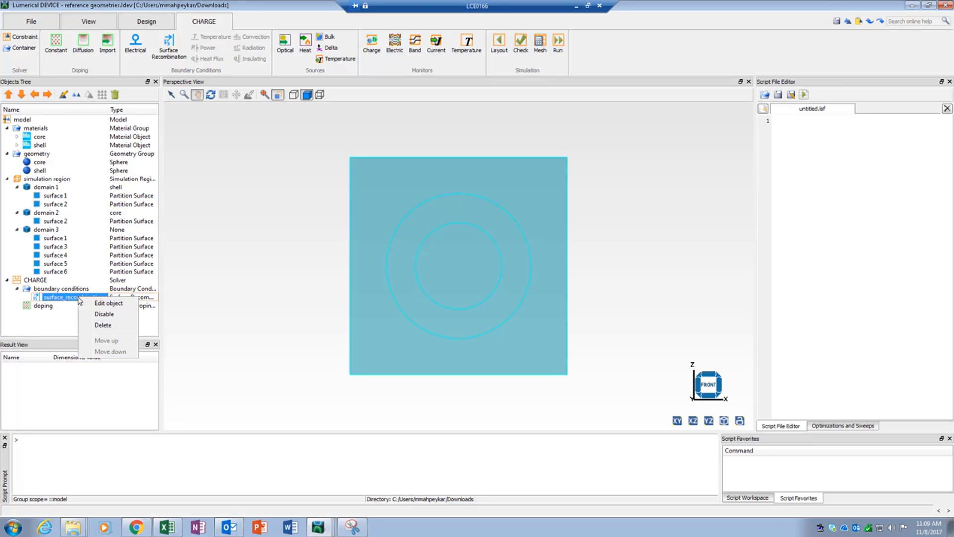
pyautogui.click(100, 308)
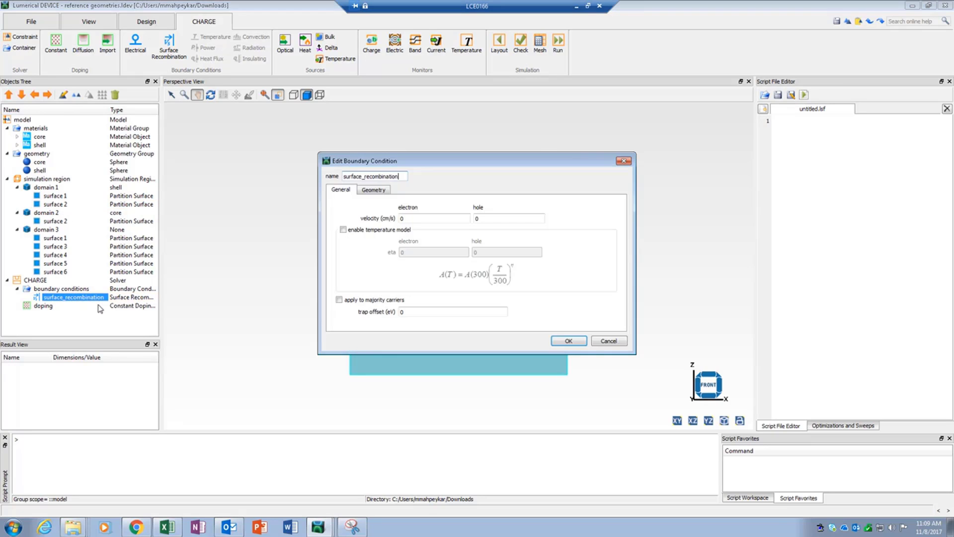
pyautogui.click(376, 190)
pyautogui.click(404, 210)
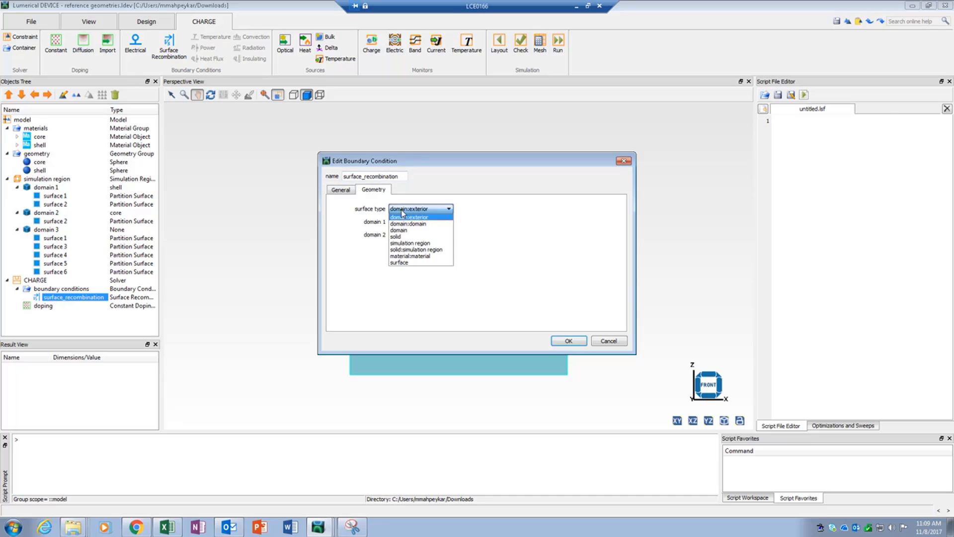
pyautogui.click(398, 263)
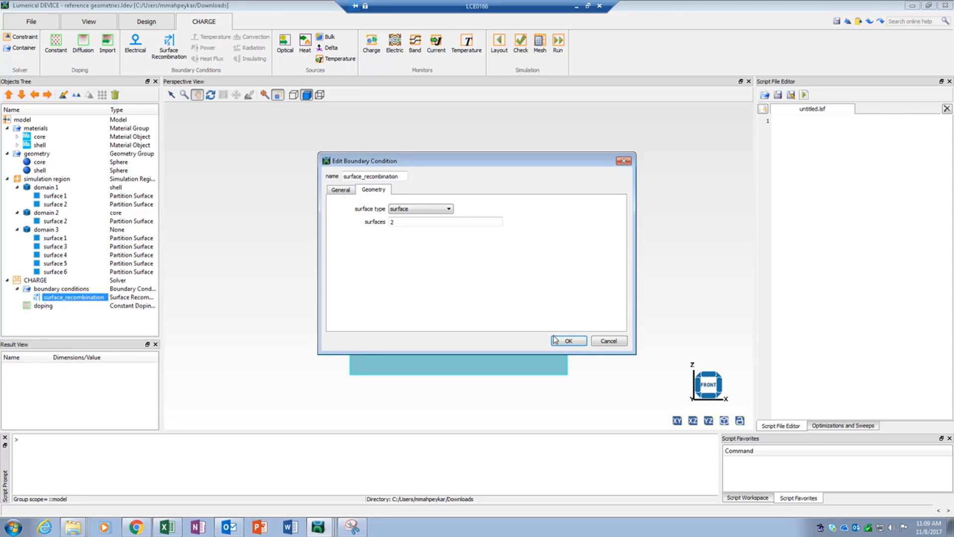
pyautogui.click(568, 341)
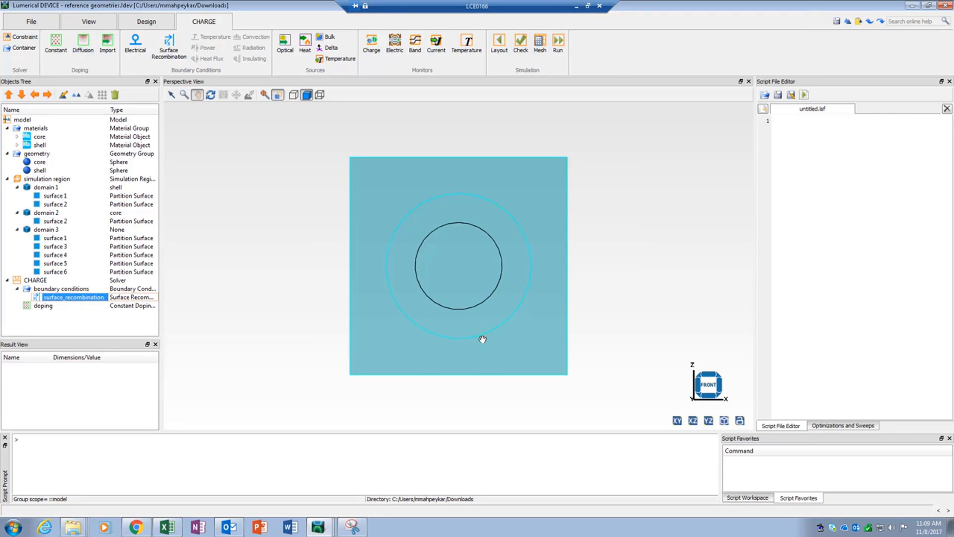
# Check where the boundary lies in the view, then bring up the doping object's settings.
pyautogui.click(76, 327)
pyautogui.click(78, 298)
pyautogui.click(84, 326)
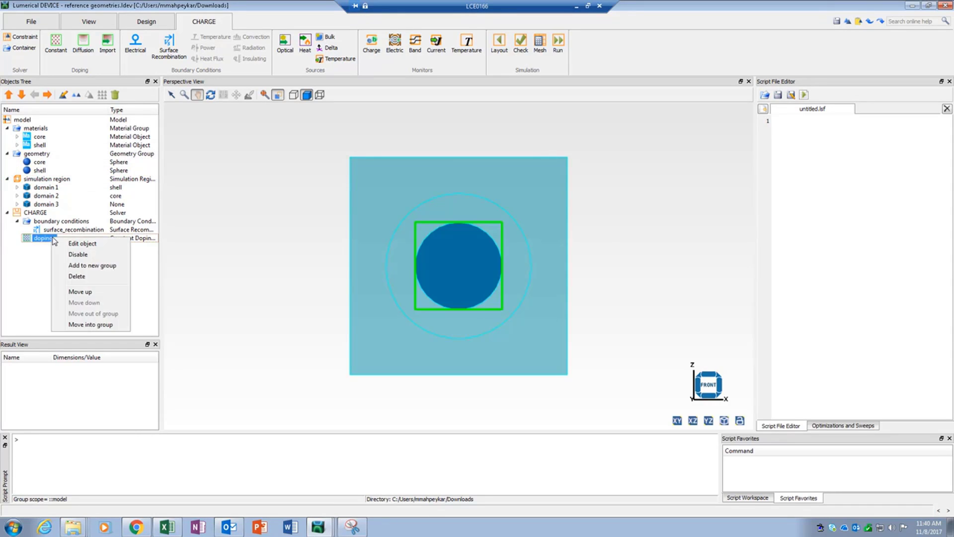
pyautogui.click(71, 243)
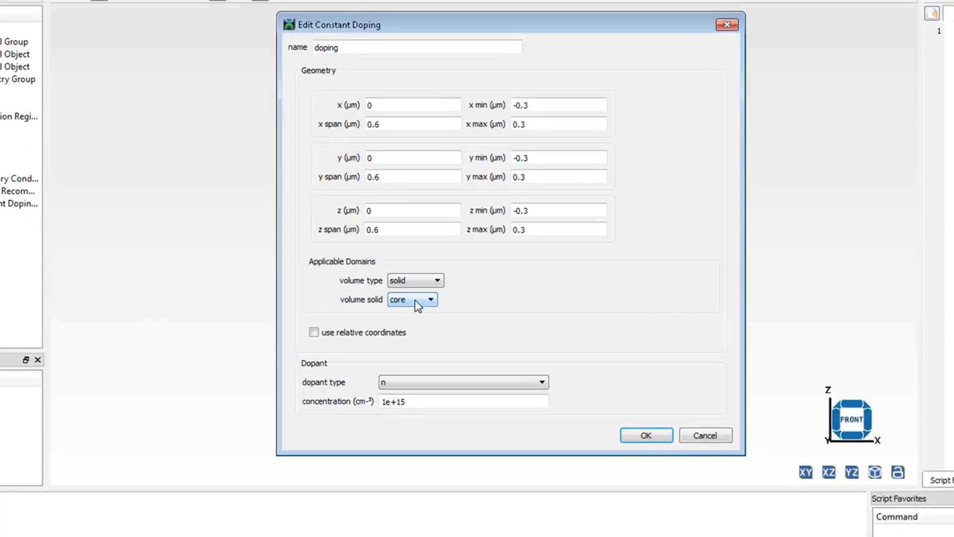
# Change the doping's volume solid from core to shell and highlight the doped ring.
pyautogui.click(411, 304)
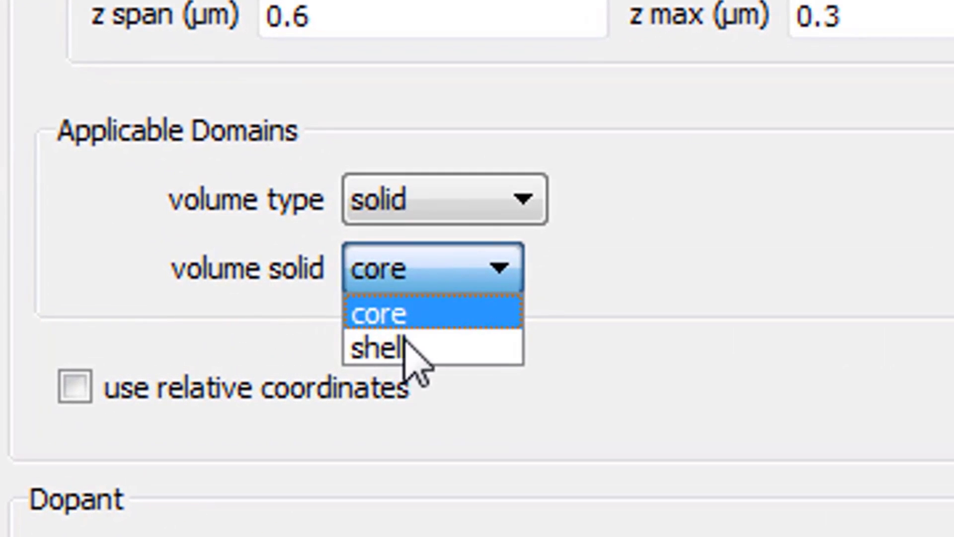
pyautogui.click(383, 350)
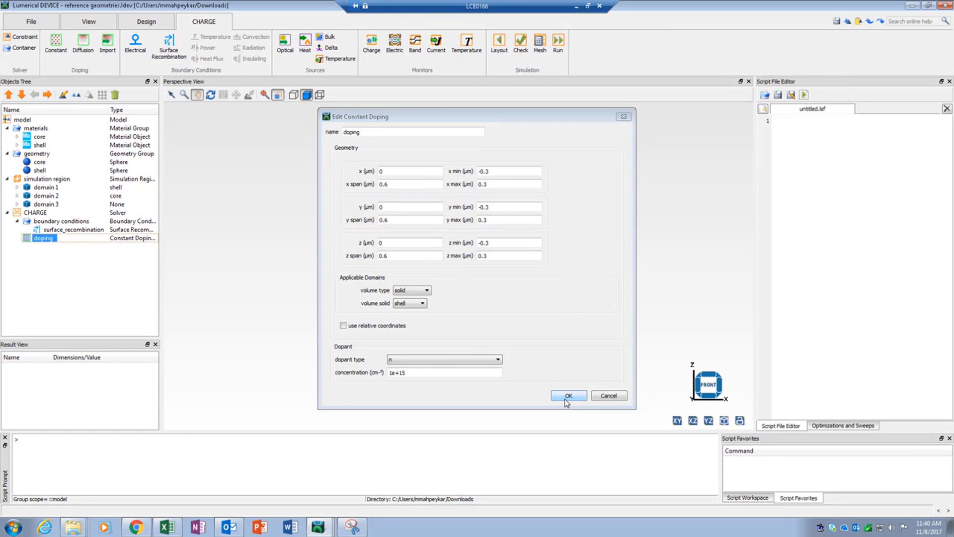
pyautogui.click(567, 396)
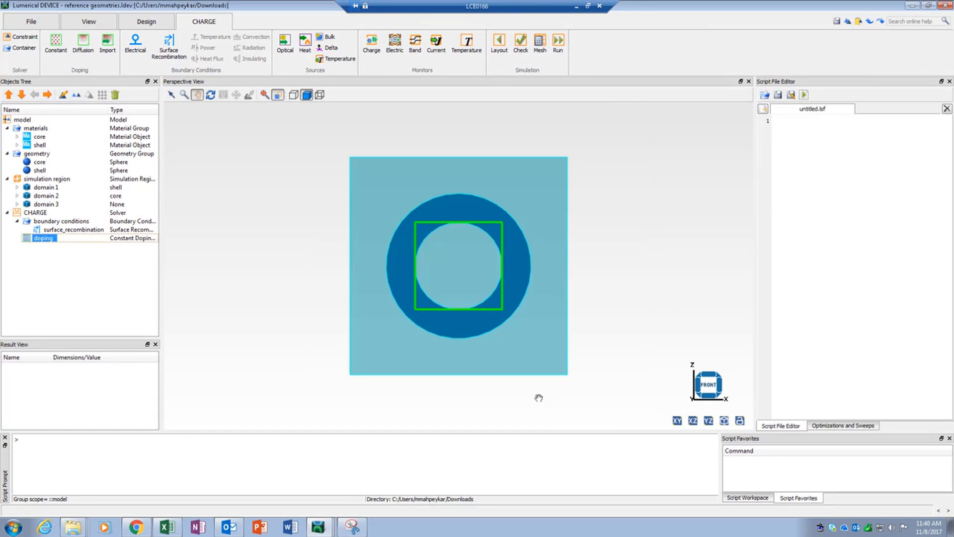
pyautogui.click(47, 249)
pyautogui.click(47, 241)
pyautogui.click(56, 264)
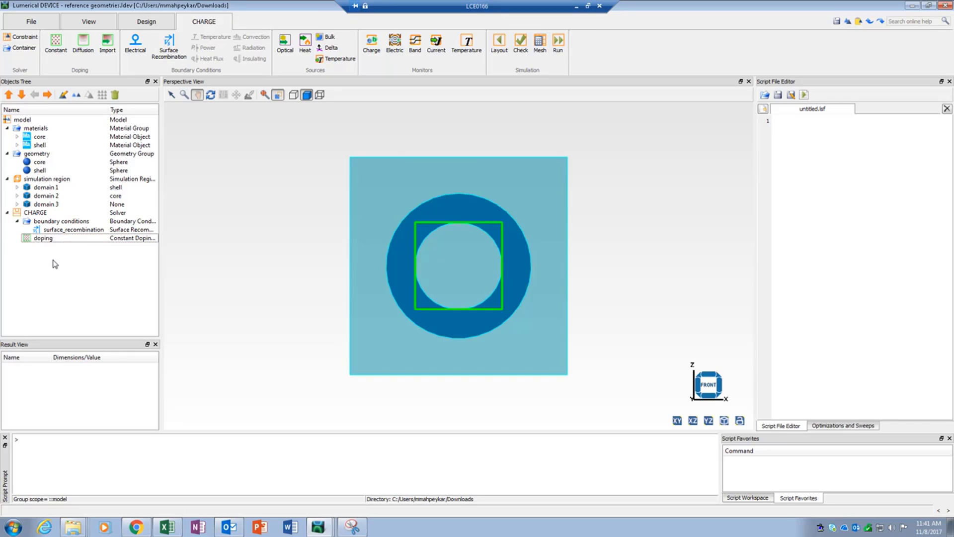
pyautogui.click(45, 238)
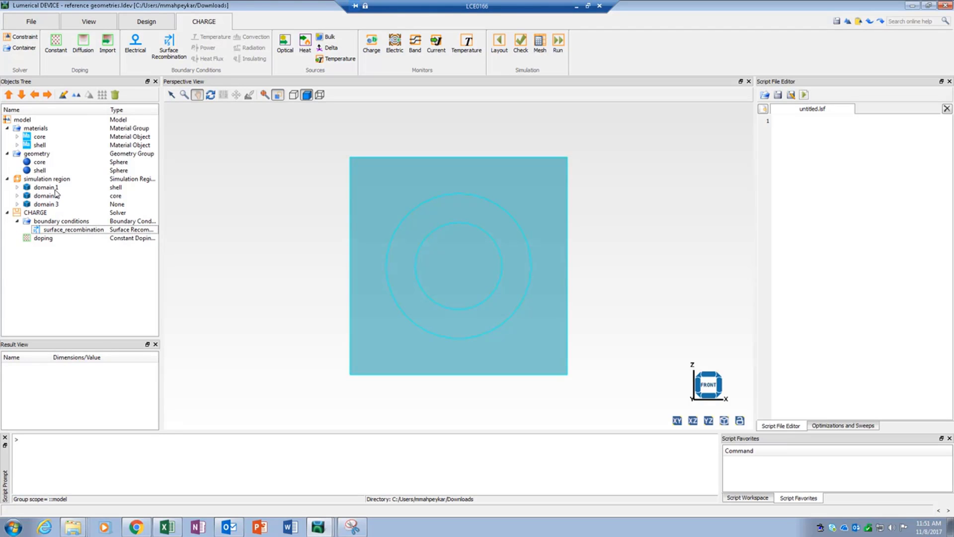
# Set the doping's volume type to domain with volume domains 1, the shell ring.
pyautogui.click(47, 188)
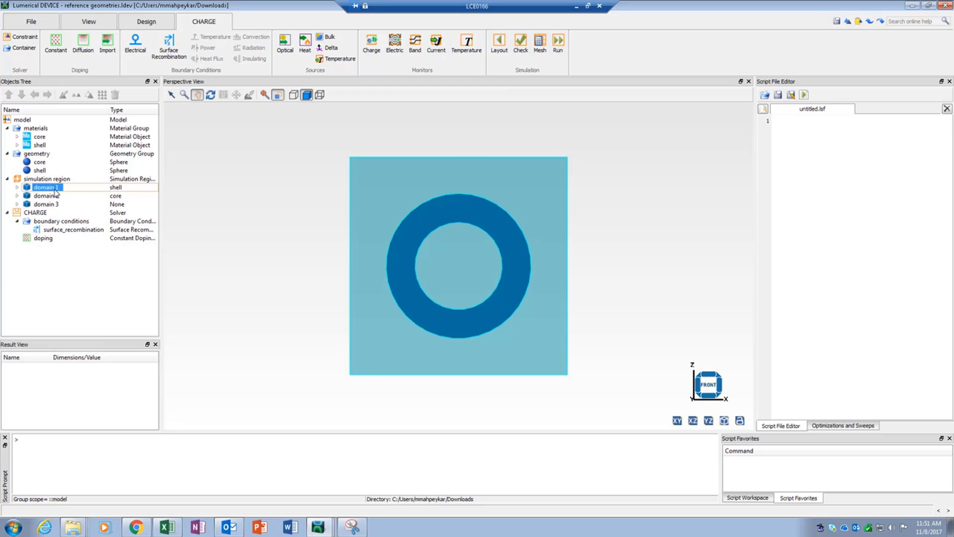
pyautogui.rightClick(44, 239)
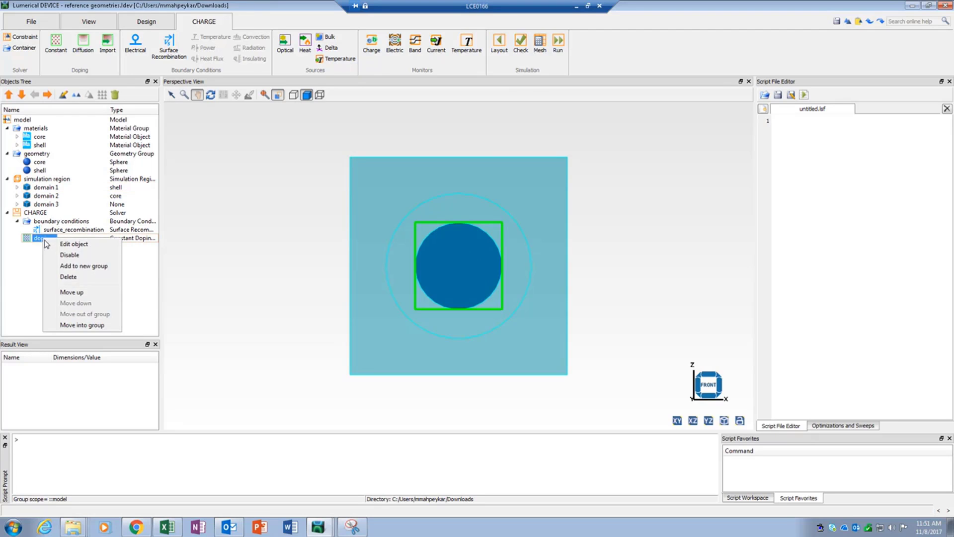
pyautogui.click(74, 245)
pyautogui.click(399, 292)
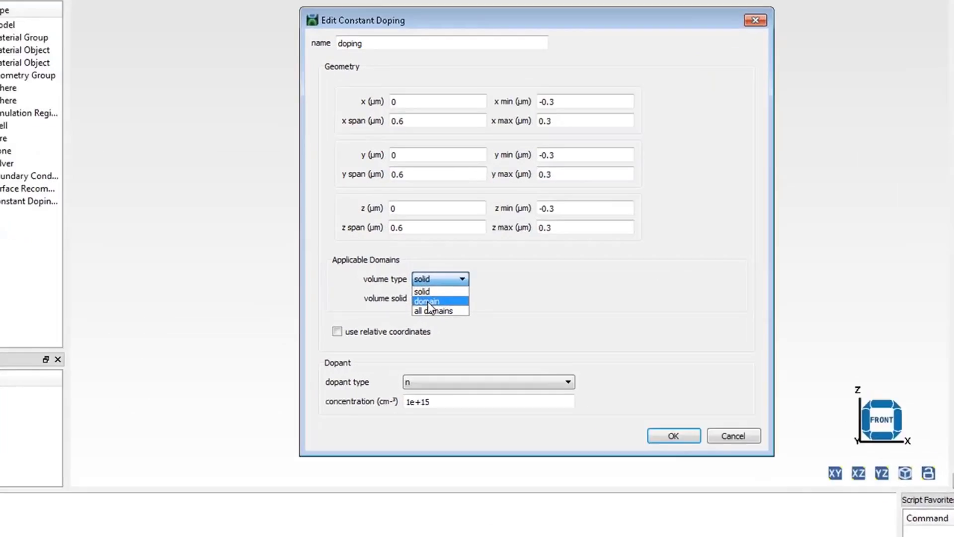
pyautogui.click(403, 305)
pyautogui.doubleClick(503, 287)
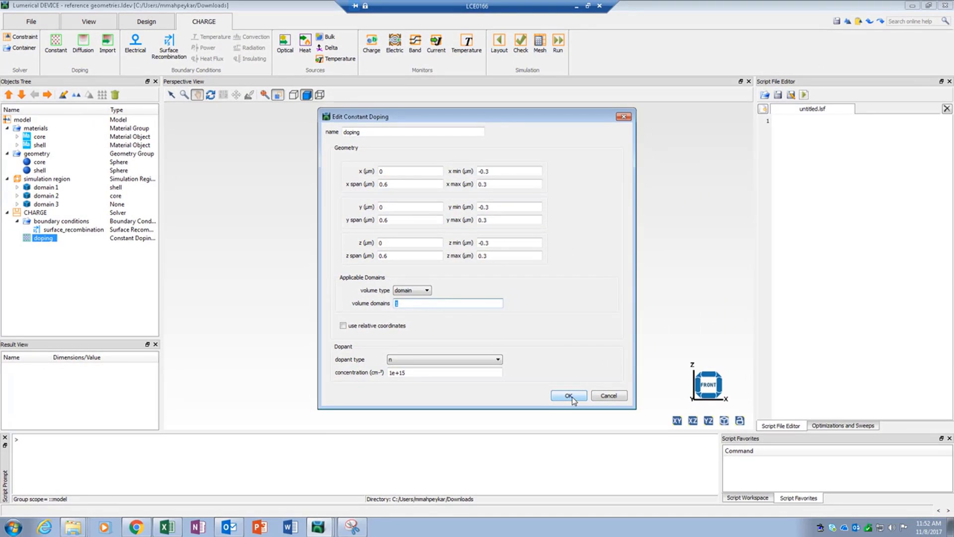
pyautogui.click(569, 396)
pyautogui.click(53, 252)
pyautogui.click(48, 242)
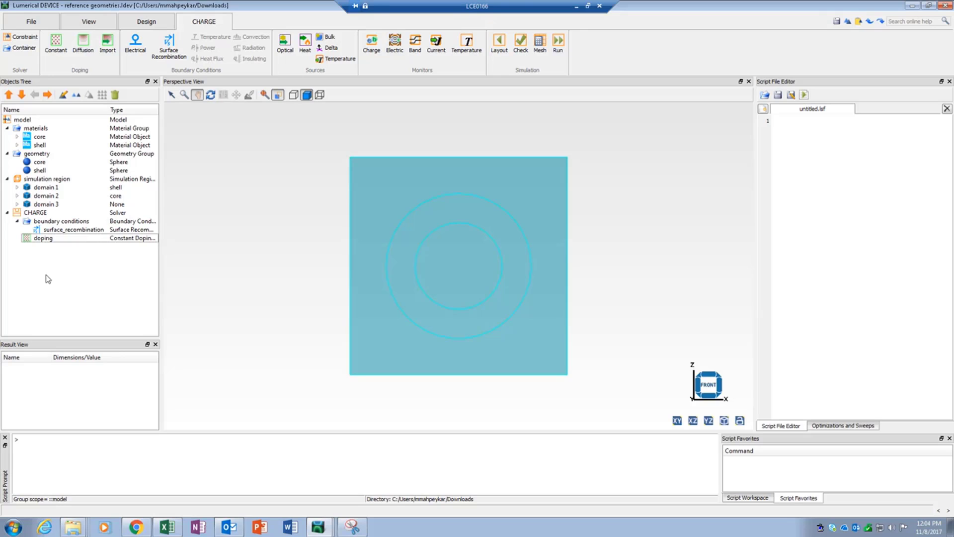
# Change the constant doping object's volume type from a numbered domain to all domains.
pyautogui.click(46, 239)
pyautogui.rightClick(49, 242)
pyautogui.click(63, 249)
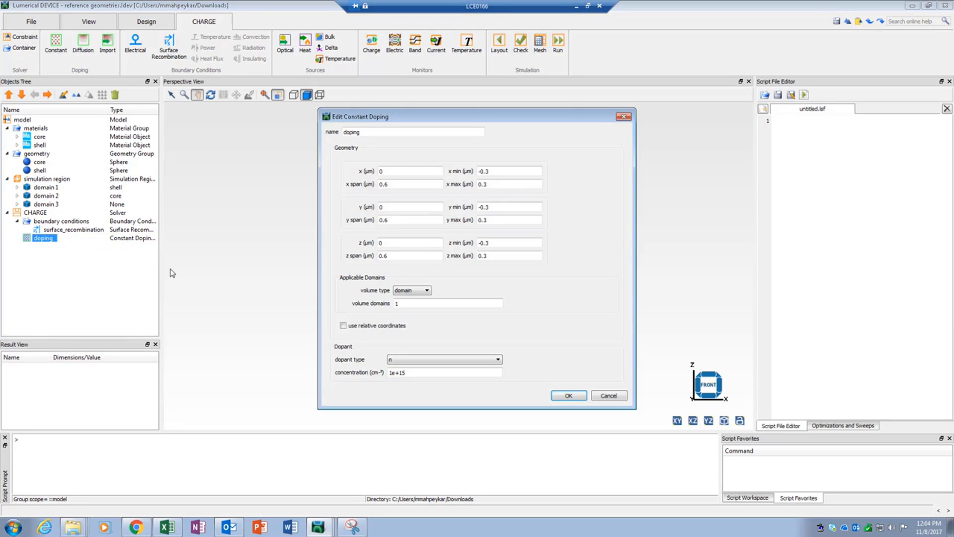
pyautogui.click(412, 290)
pyautogui.click(417, 312)
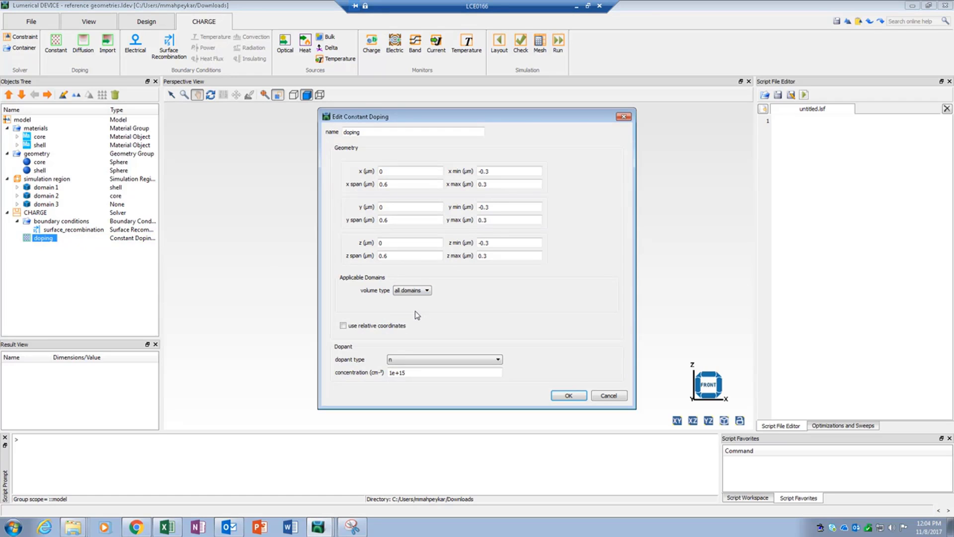
pyautogui.click(568, 396)
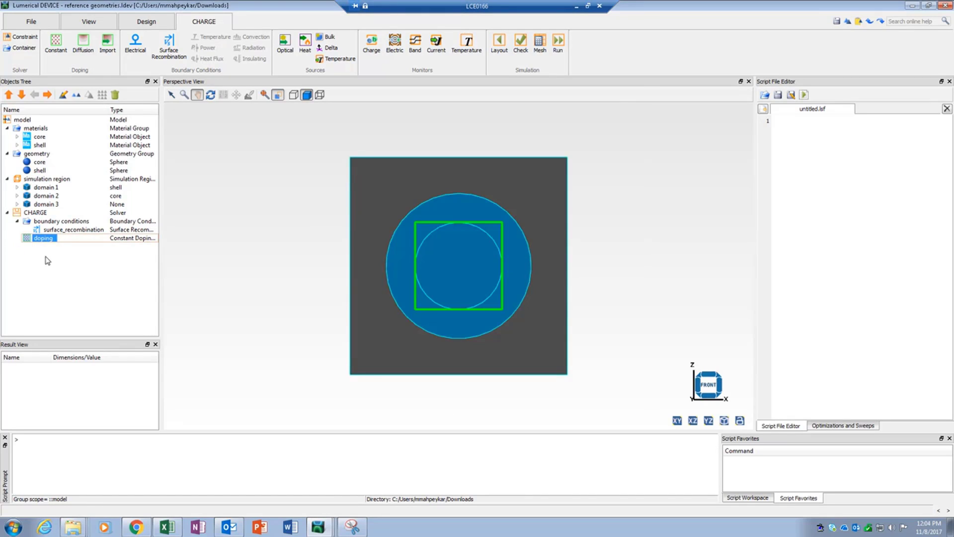